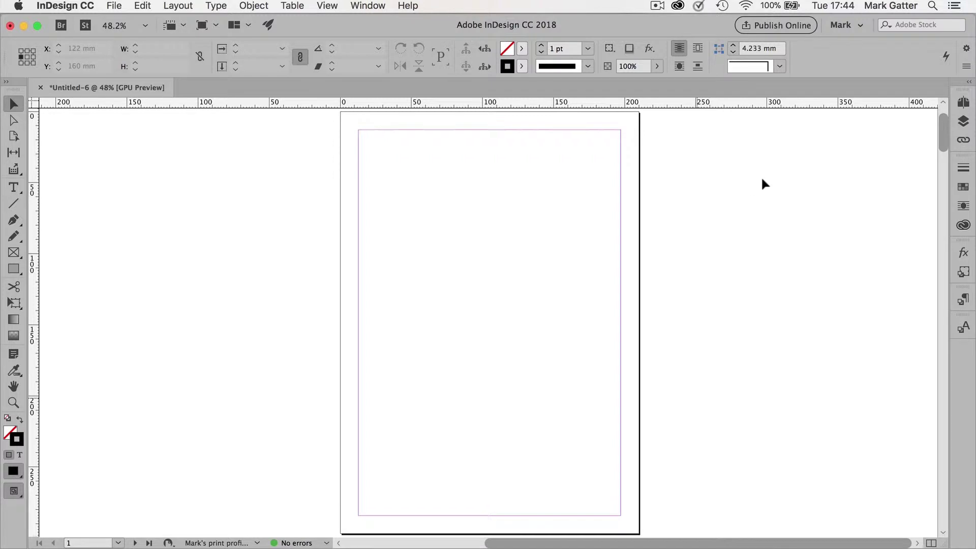
Open the A-Master spread and draw a text frame about 39 × 32 mm in the lower outer area of its left-hand page
left_click(961, 104)
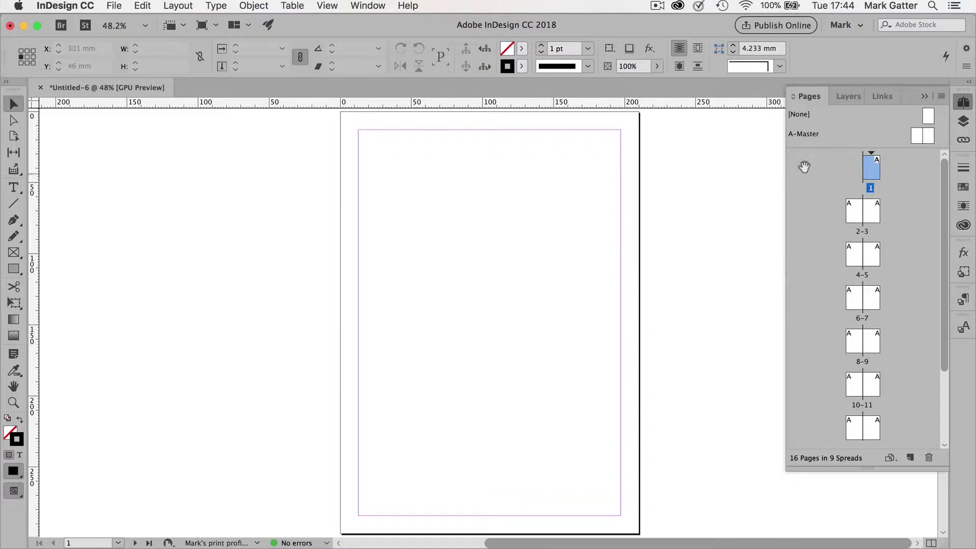
double_click(799, 135)
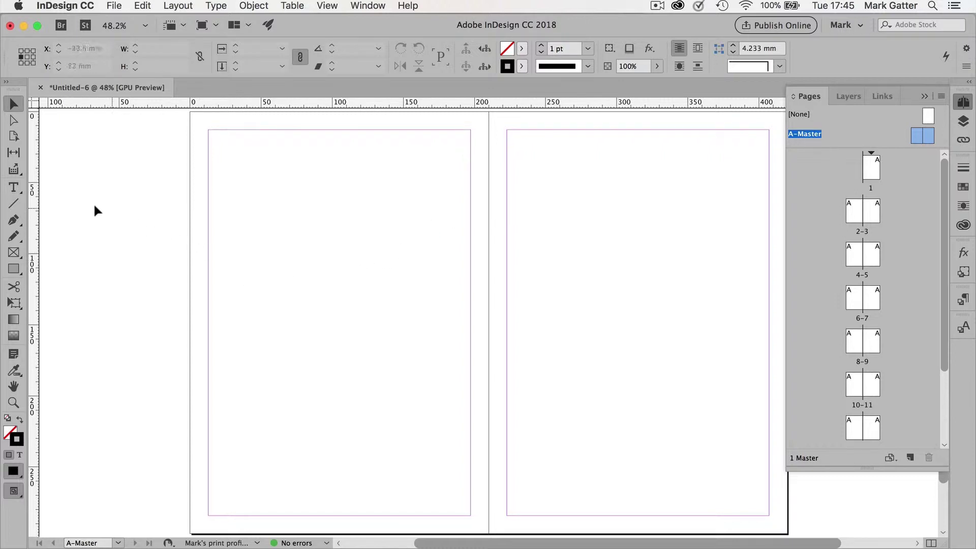
left_click(14, 188)
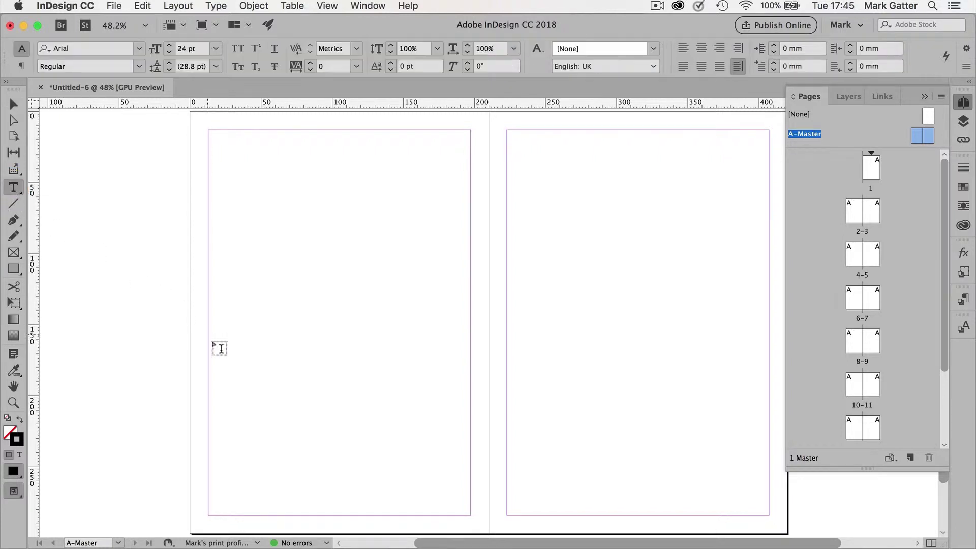
left_click_drag(229, 429, 285, 476)
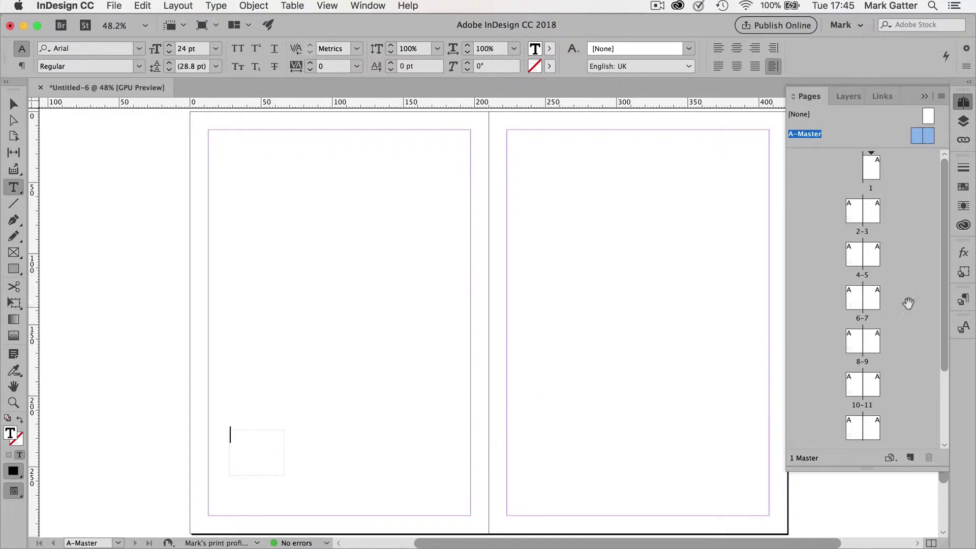
Review the alignment choices in the Indents and Spacing options of the "Page numbers" paragraph style
left_click(963, 300)
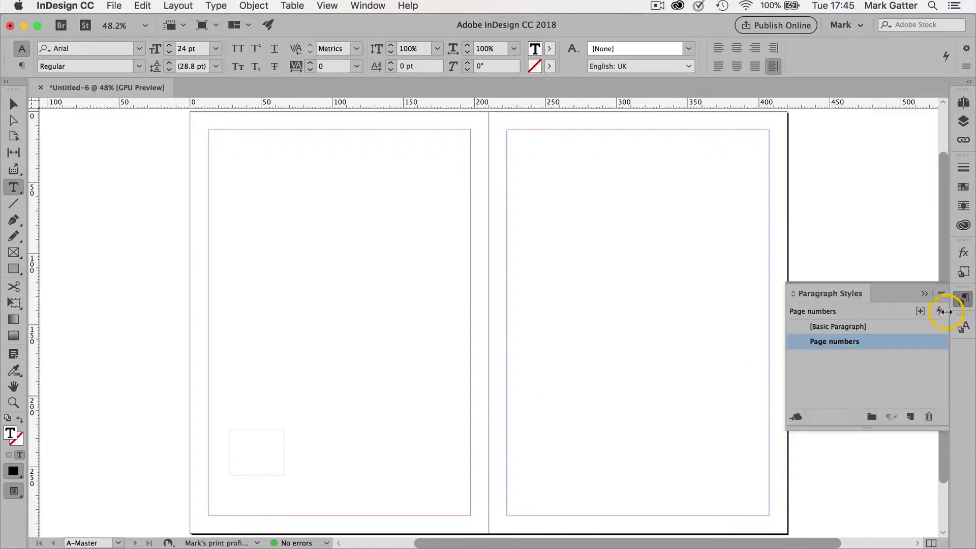
double_click(797, 346)
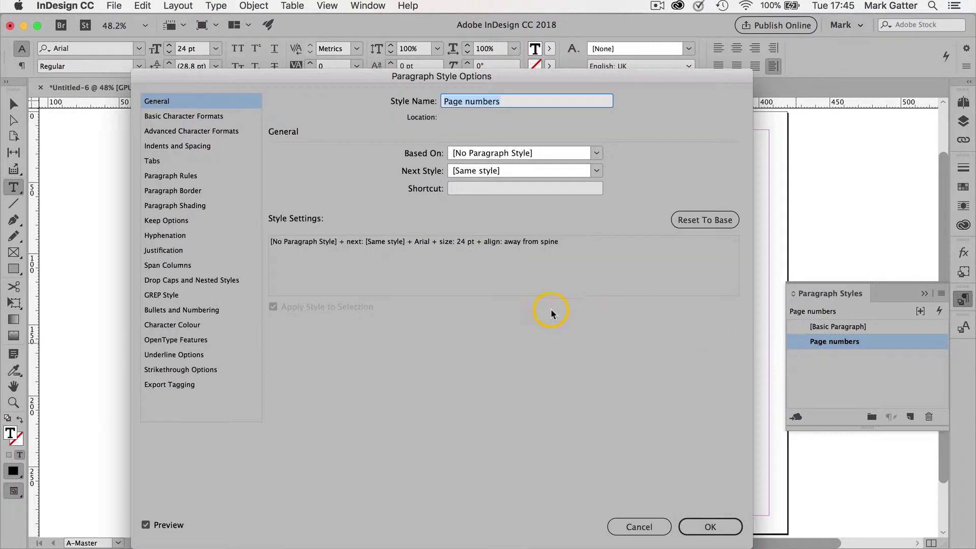
left_click(196, 153)
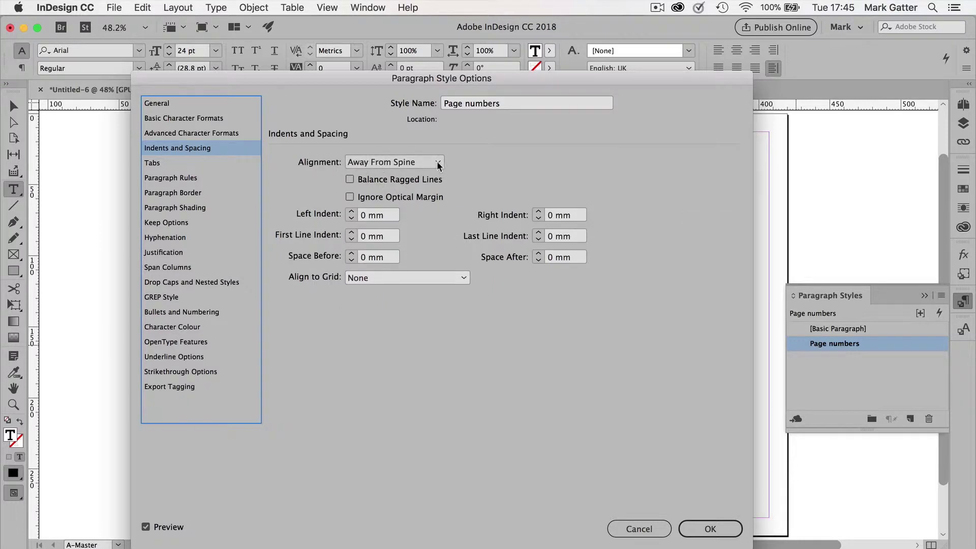
left_click(436, 161)
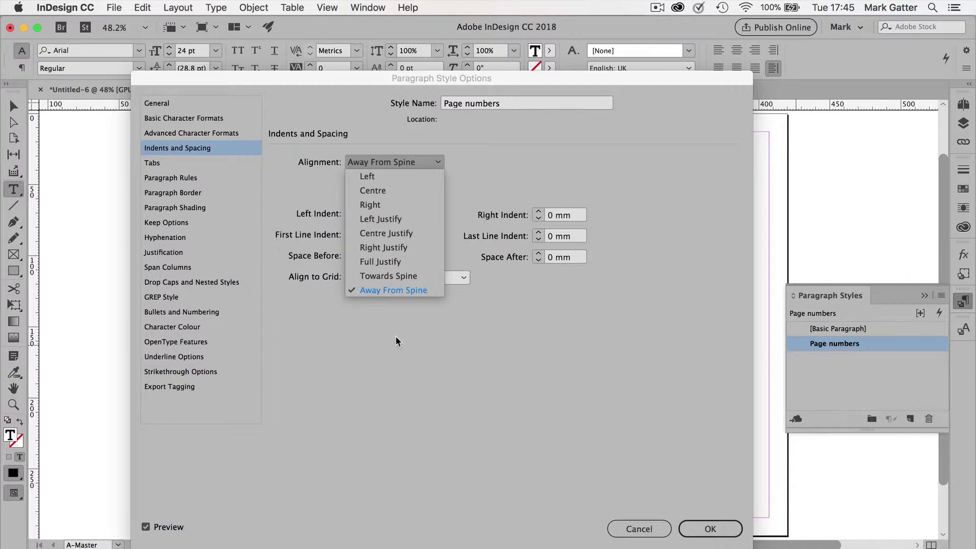
left_click(706, 529)
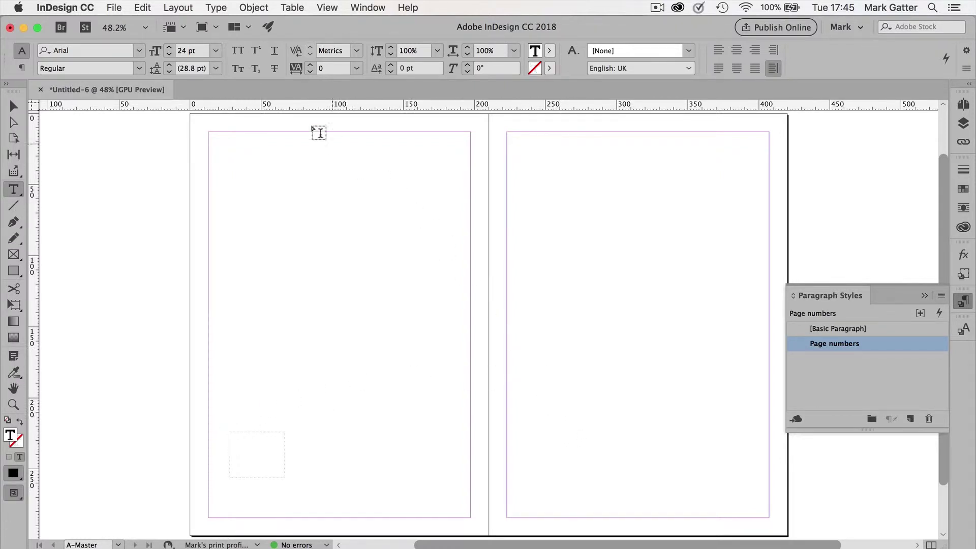
Insert a current page number marker in the text frame on the left-hand master page
left_click(214, 12)
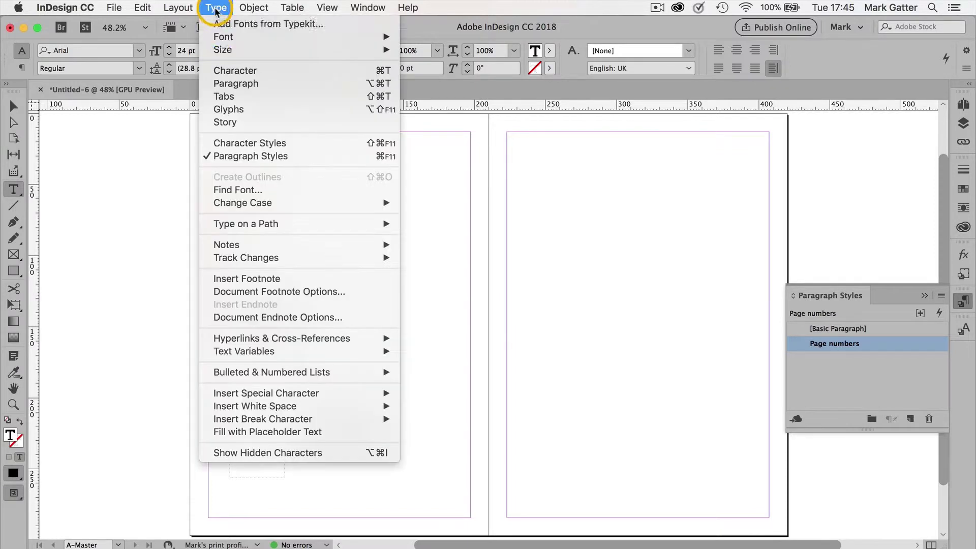
mouse_move(322, 393)
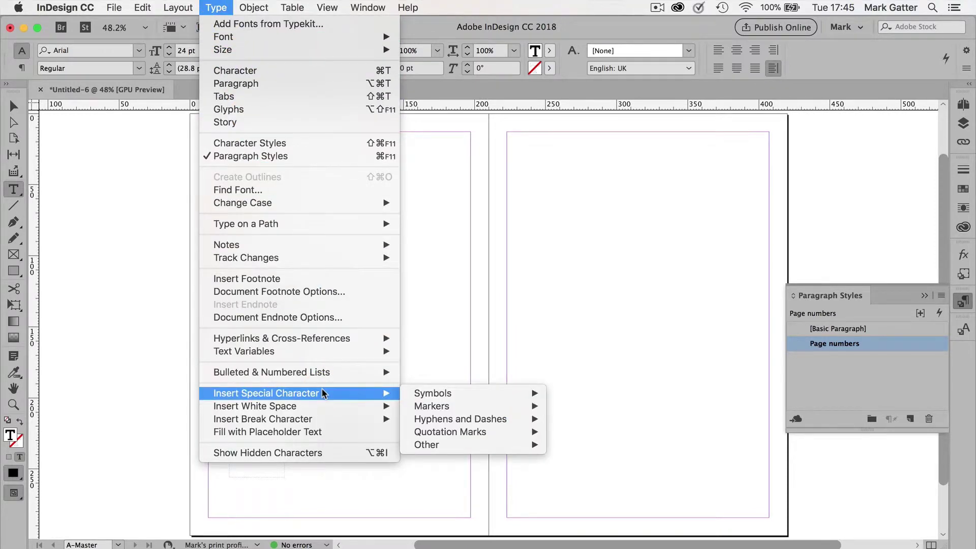
left_click(460, 406)
left_click(563, 407)
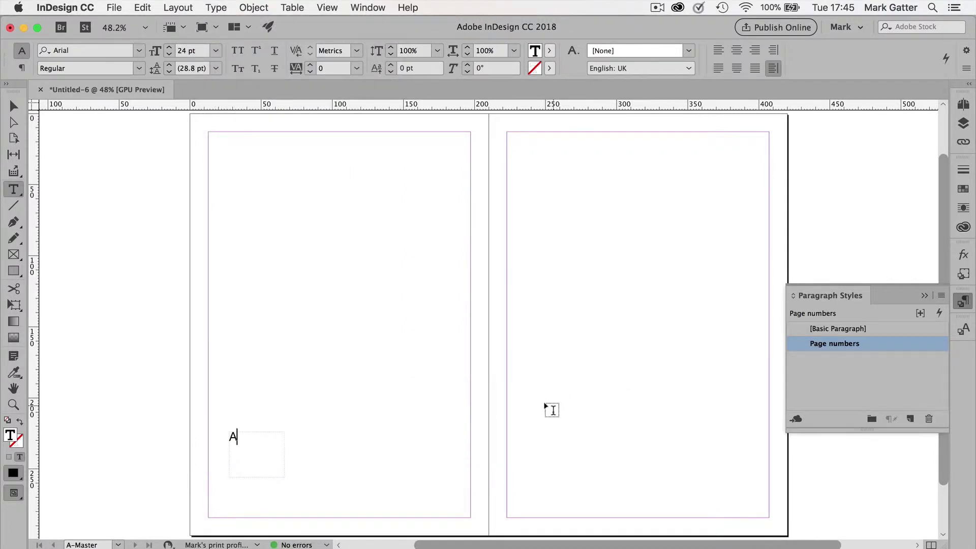
Copy the page-number frame to the bottom outer margin corner of the right-hand master page and move the original to the matching left-hand corner
left_click(14, 106)
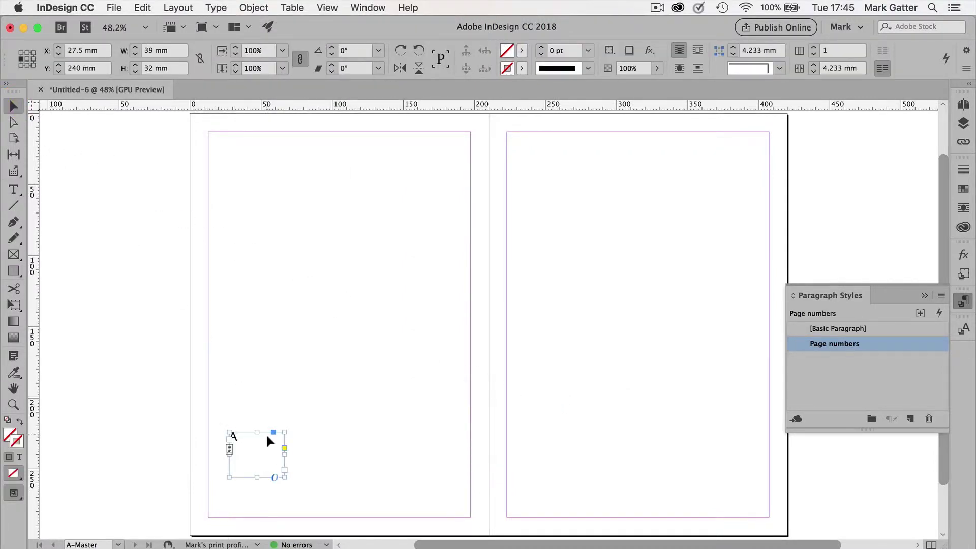
key("super+c")
key("super+v")
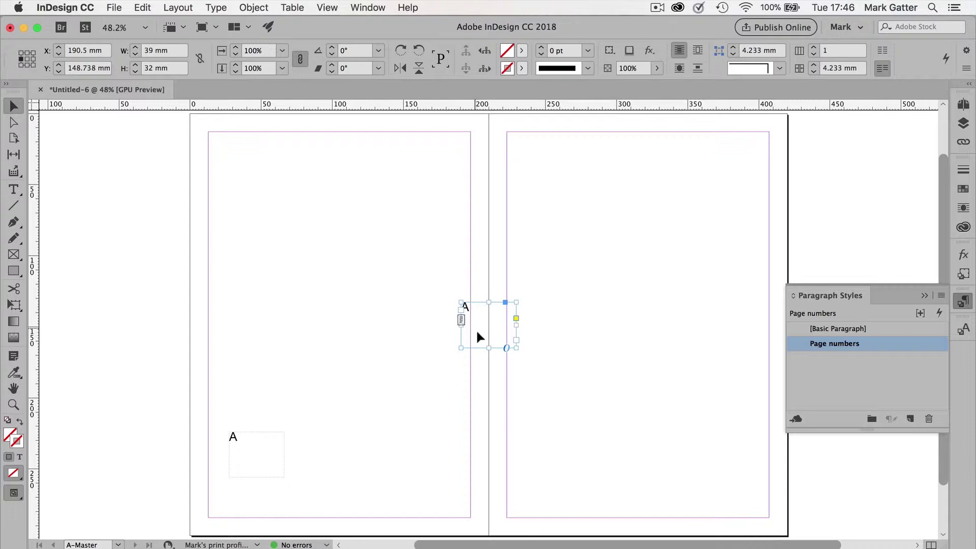
left_click_drag(476, 330, 740, 491)
left_click_drag(239, 449, 233, 488)
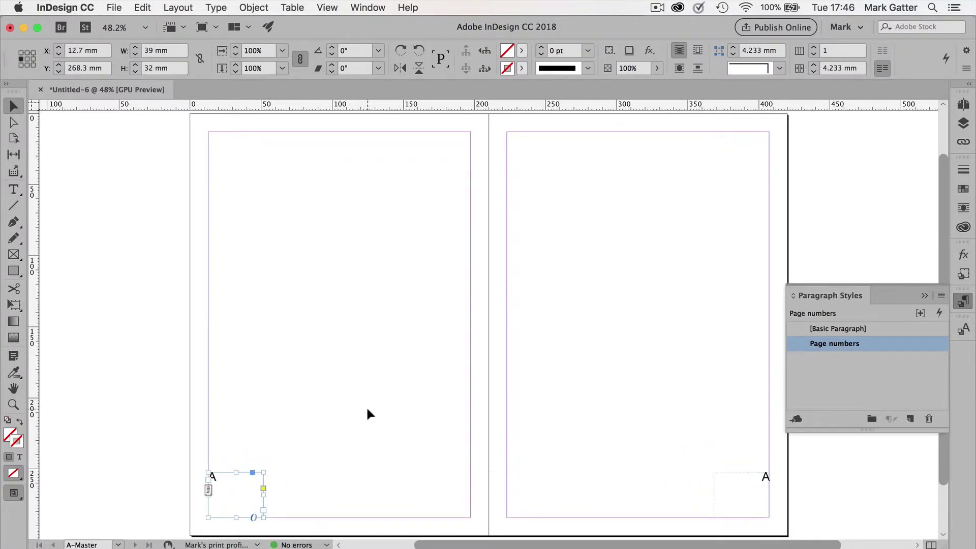
Draw two C=65 M=0 Y=100 K=0 green rectangles, about 48.5 × 241.5 mm on the left-hand master page and 168.5 × 43.5 mm on the right-hand one
key("t")
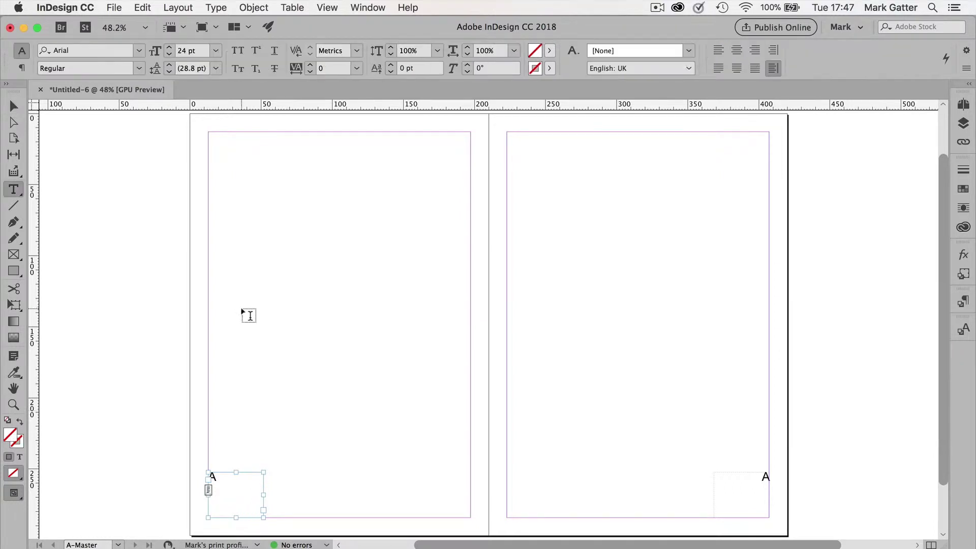
left_click(24, 278)
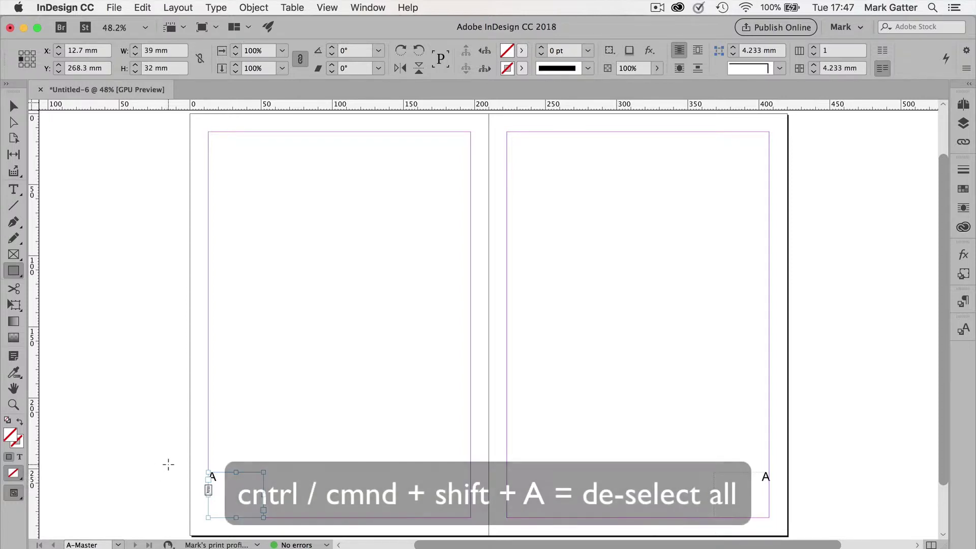
key("super+shift+a")
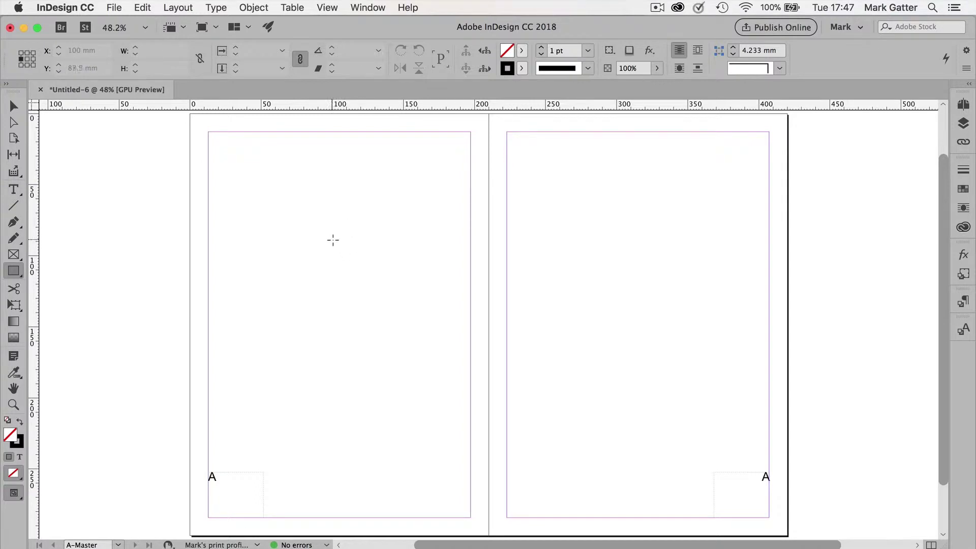
left_click(963, 189)
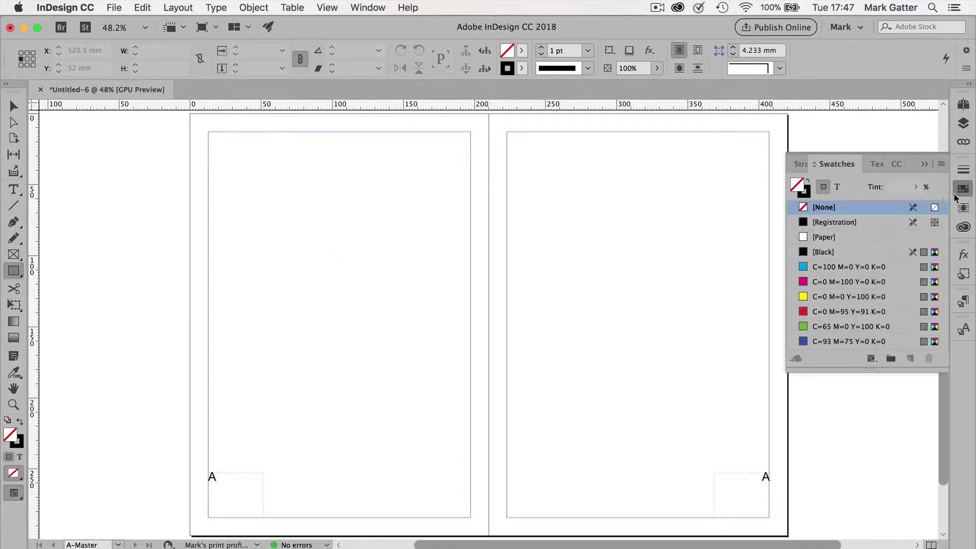
left_click(826, 328)
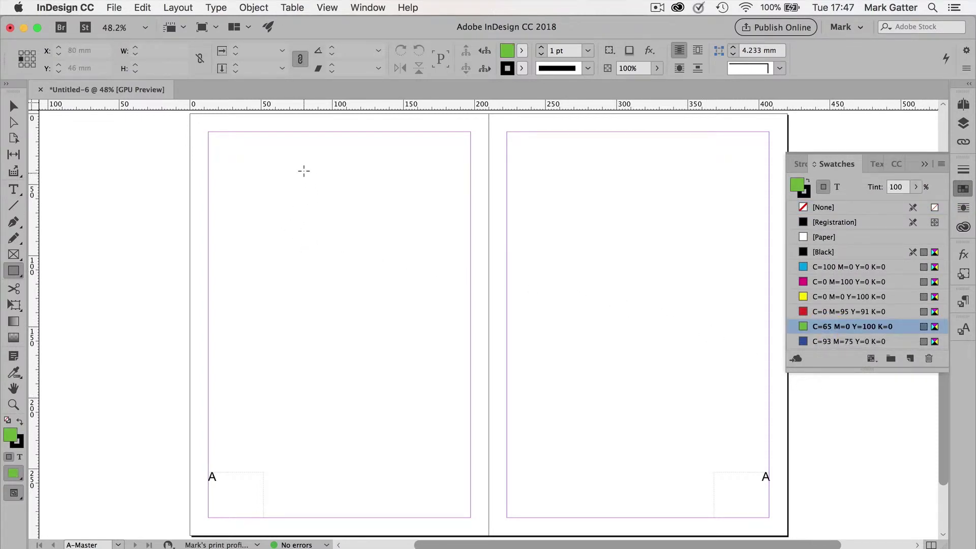
left_click_drag(299, 148, 368, 491)
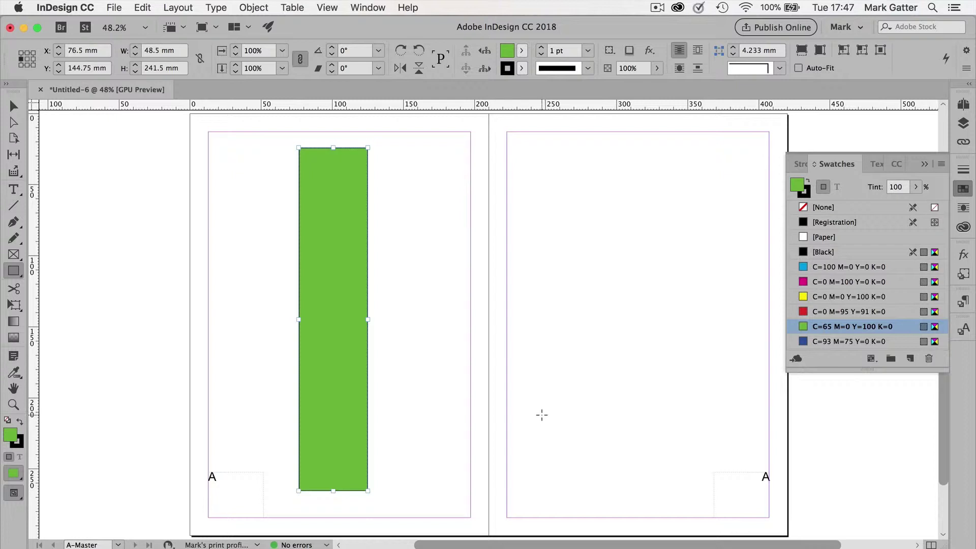
mouse_move(518, 288)
left_mouse_down()
mouse_move(708, 331)
mouse_move(751, 354)
left_mouse_up()
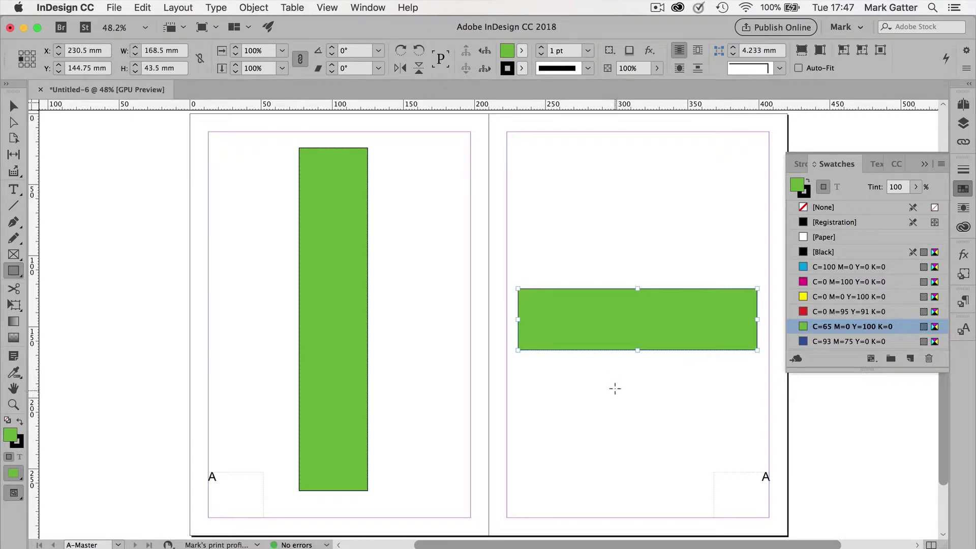
left_click(924, 164)
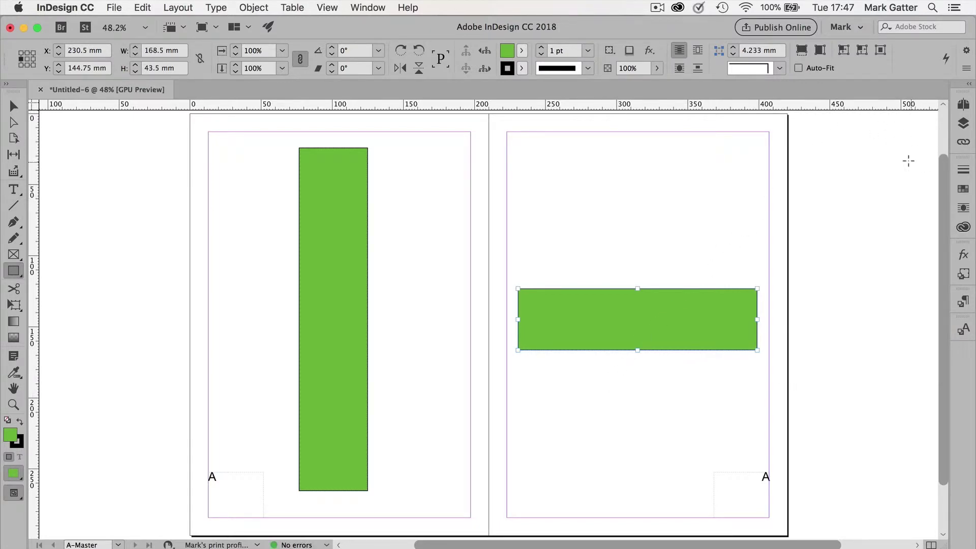
Go to the 4–5 spread and try to select and move the vertical green rectangle on page 4
left_click(963, 105)
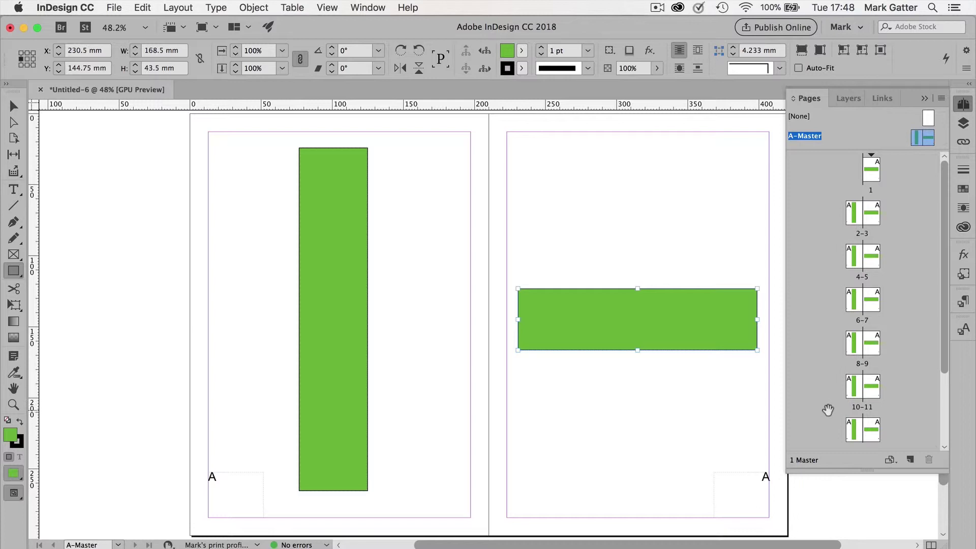
double_click(854, 260)
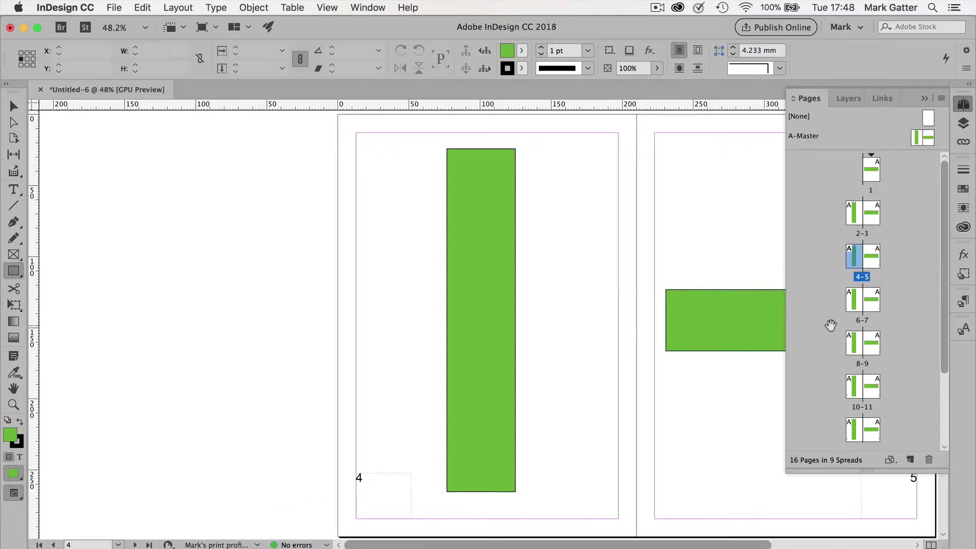
left_click(14, 106)
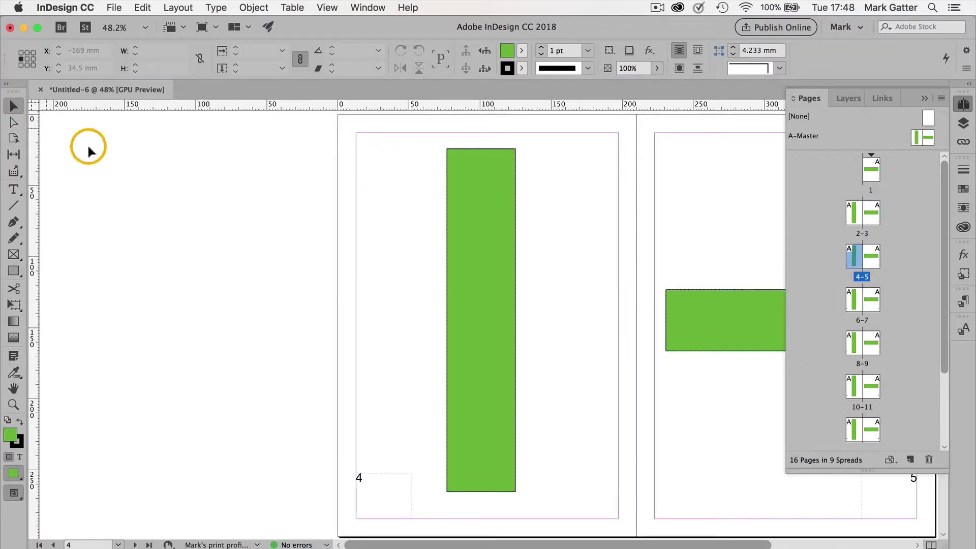
left_click_drag(426, 265, 572, 398)
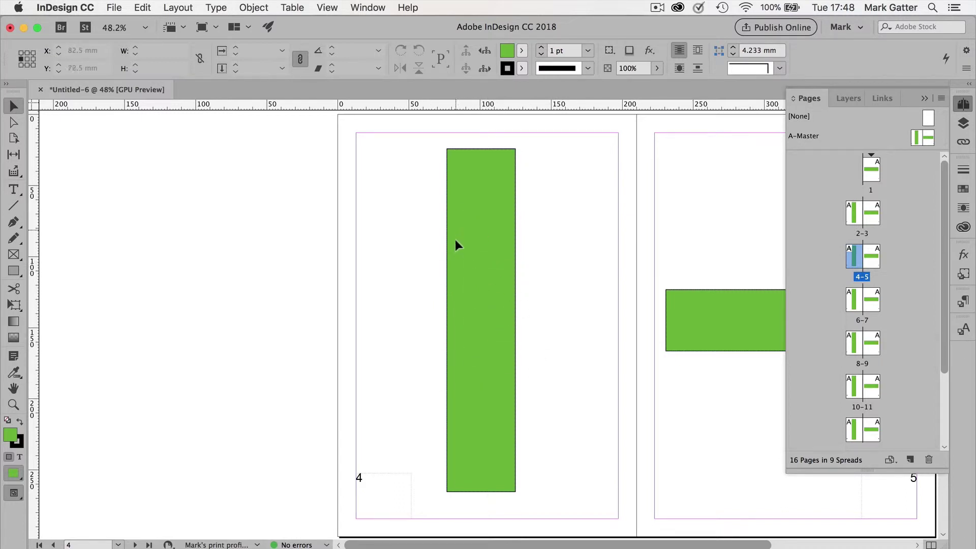
left_click_drag(461, 239, 520, 311)
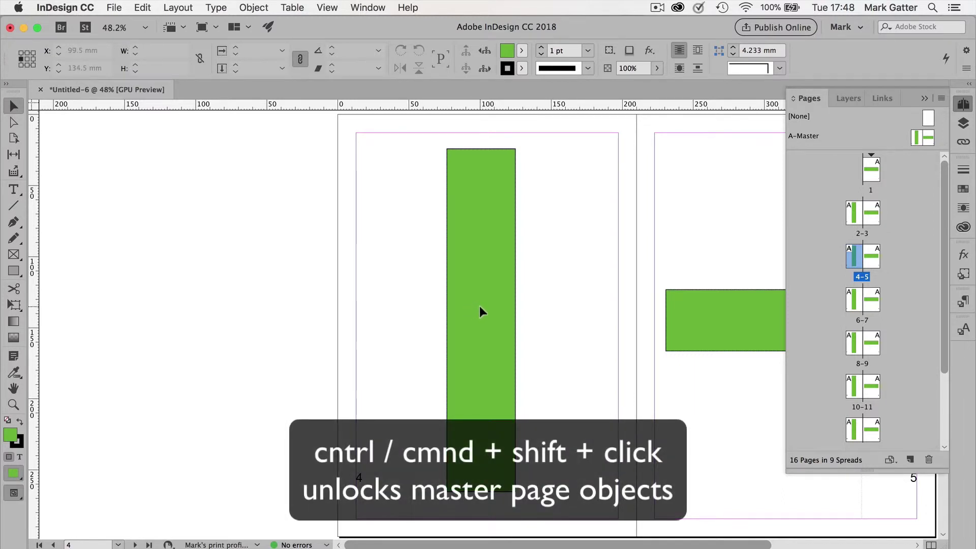
Override the vertical master rectangle on page 4 and turn it into a C=0 M=100 Y=0 K=0 block about 48.5 × 54.5 mm near the page's upper left
left_click(480, 313, "shift+super")
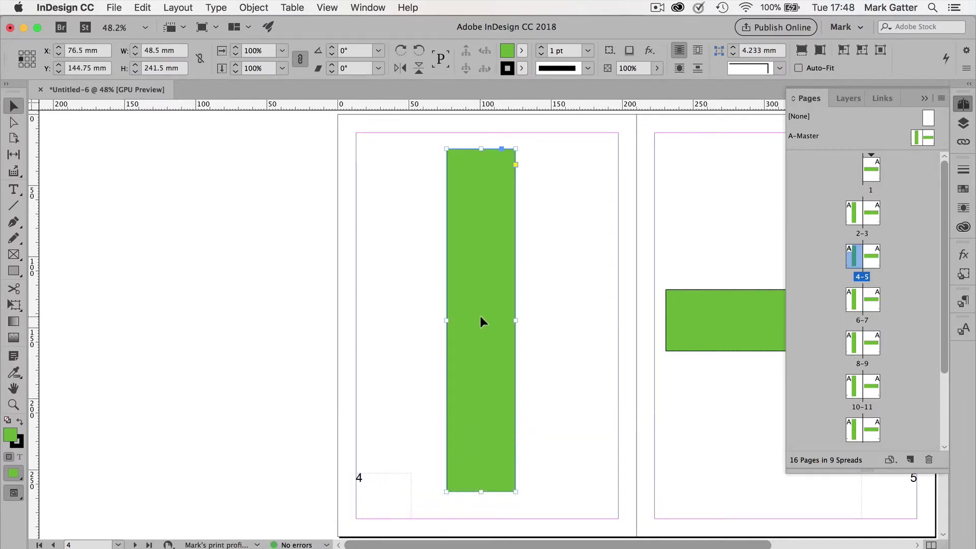
left_click_drag(481, 149, 480, 415)
left_click_drag(483, 459, 410, 232)
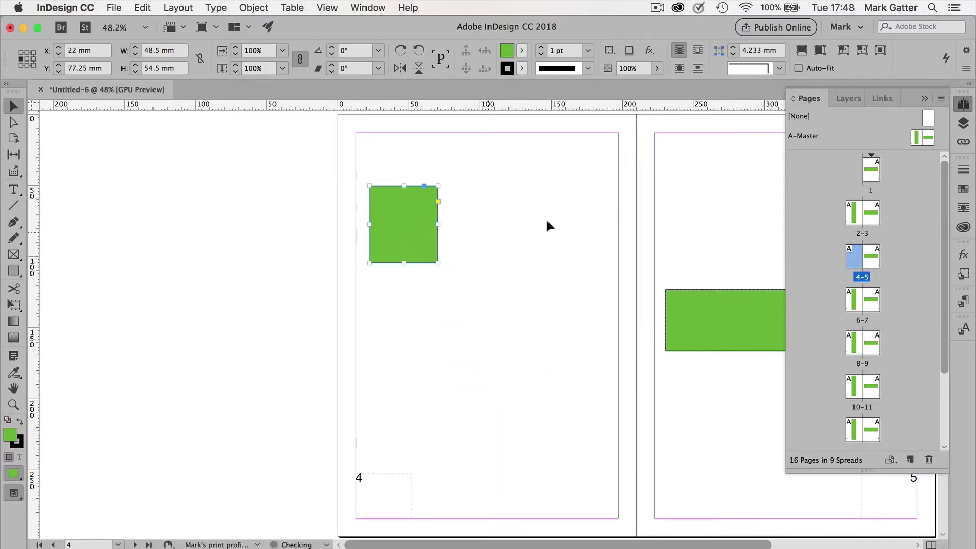
left_click(963, 188)
left_click(827, 282)
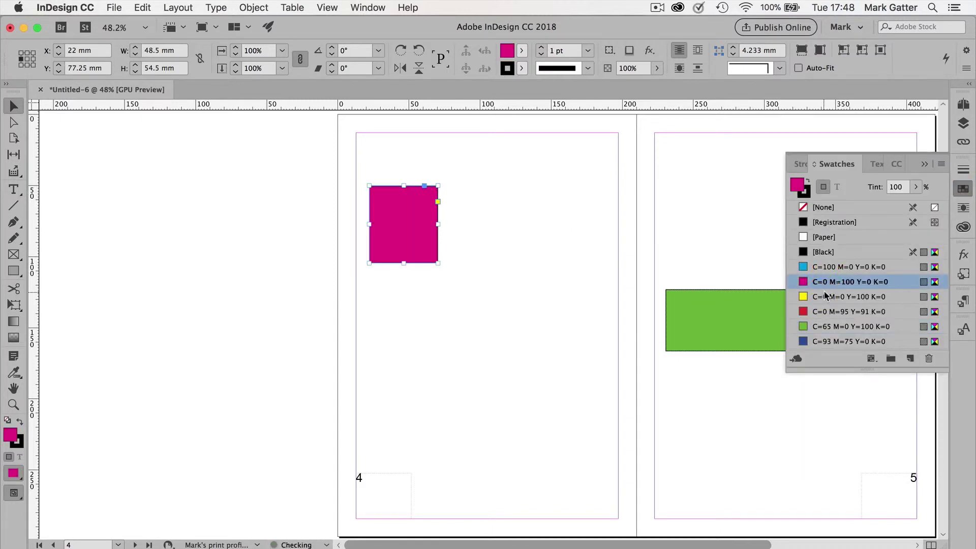
Reapply A-Master to the 4–5 spread to restore its original layout
left_click(963, 104)
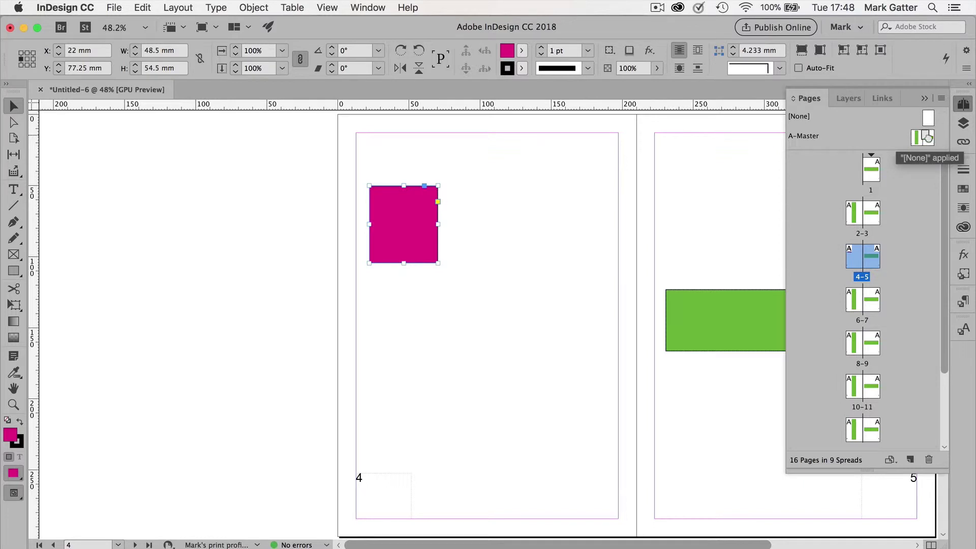
left_click_drag(927, 136, 858, 258)
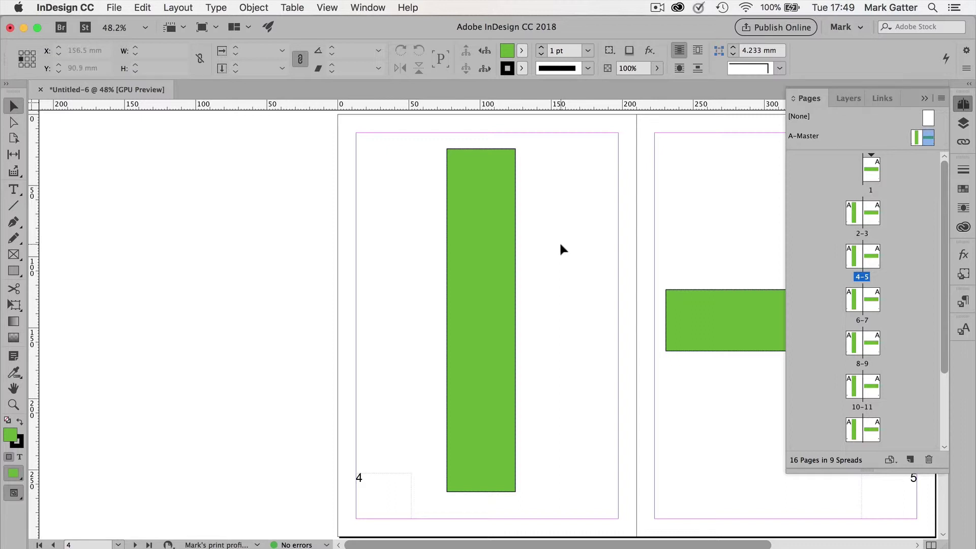
Create a two-page A4 master spread with prefix B, named Master and based on [None]
left_click(886, 143)
left_click_drag(889, 149, 872, 189)
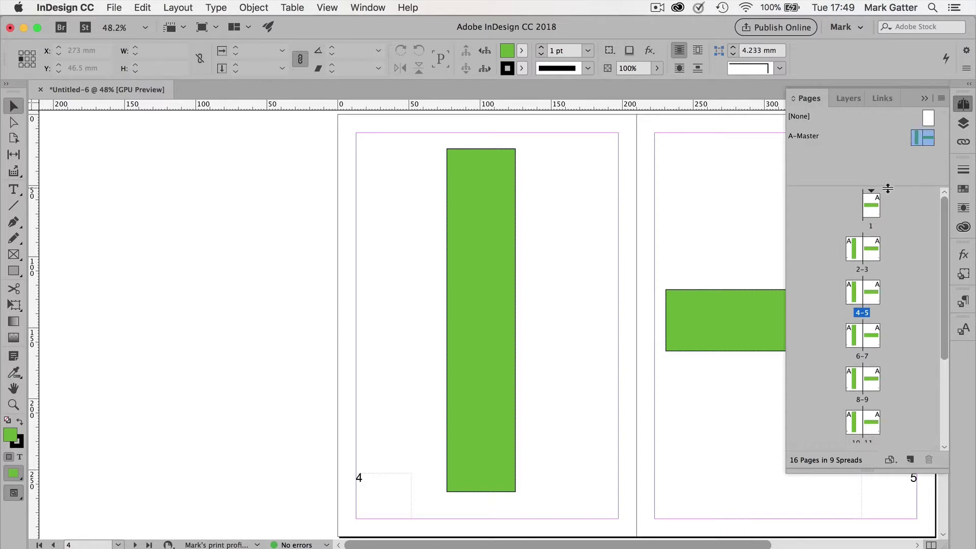
left_click(942, 99)
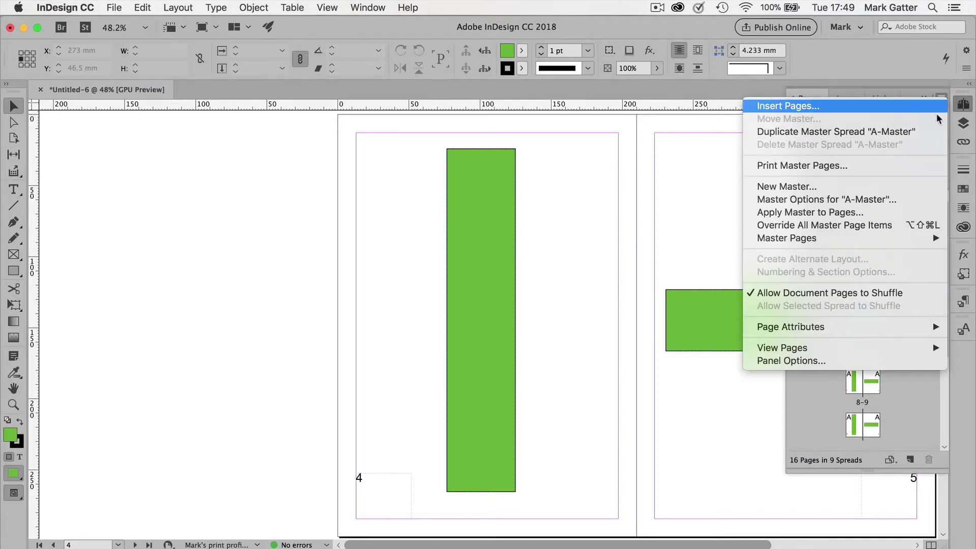
left_click(812, 186)
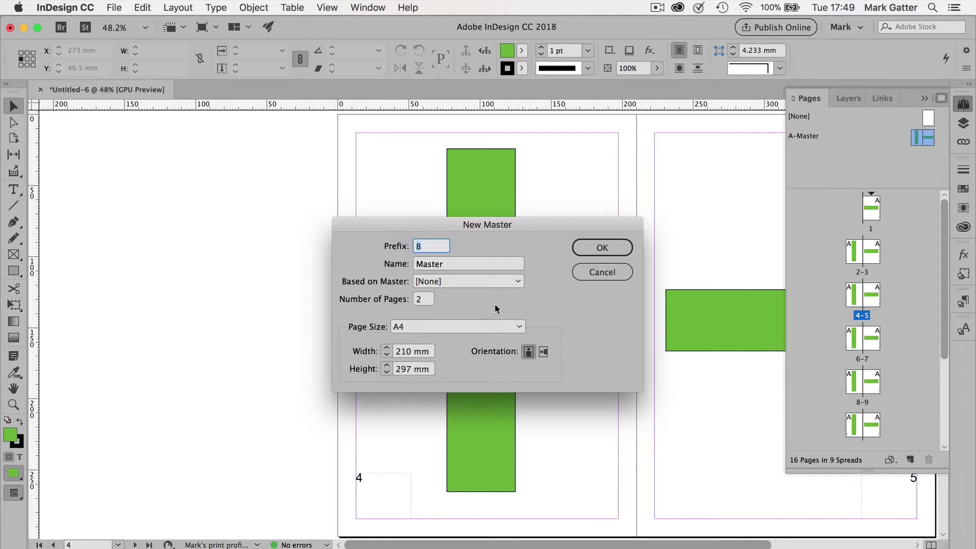
left_click(593, 247)
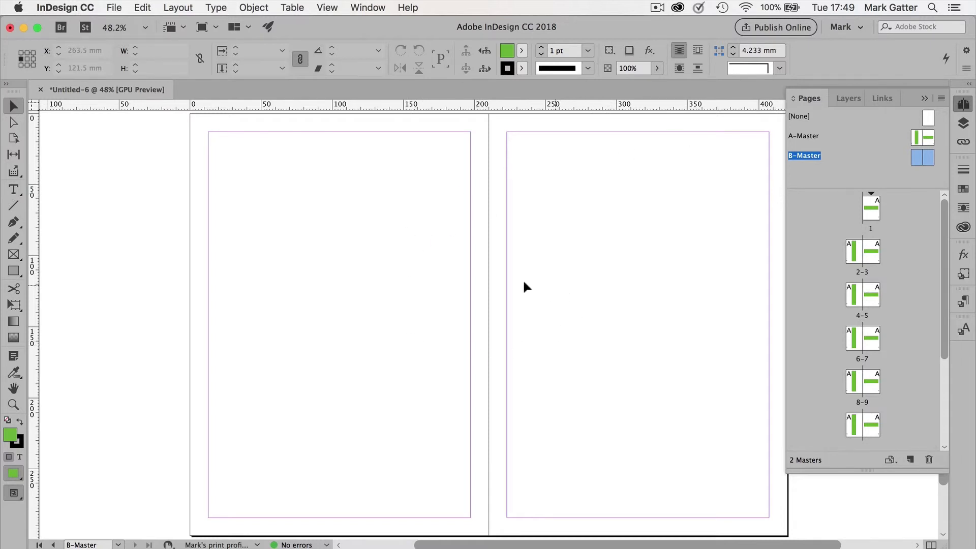
Draw two C=0 M=95 Y=91 K=0 red rectangles on B-Master, about 117 × 130.5 mm on the left-hand page and 40 × 37.5 mm on the right-hand one
left_click(14, 273)
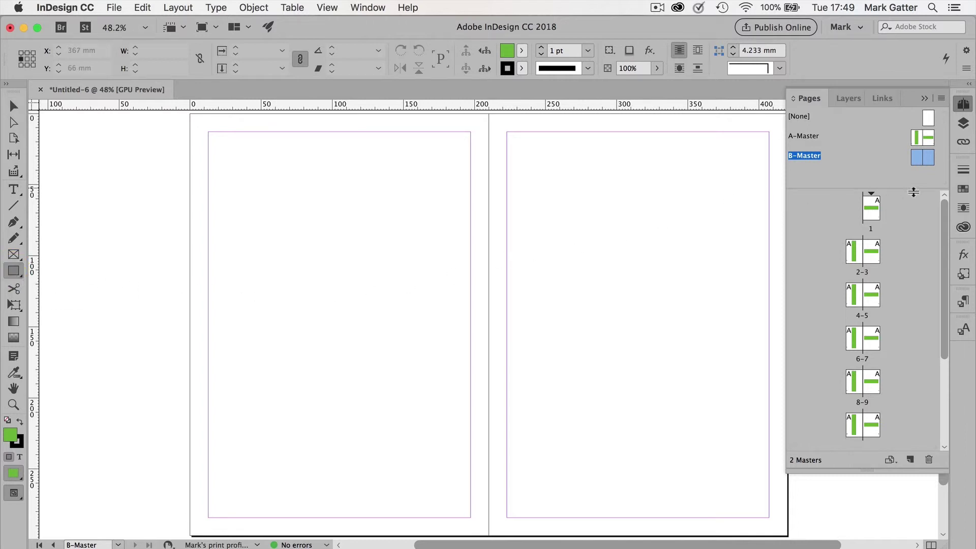
left_click(963, 189)
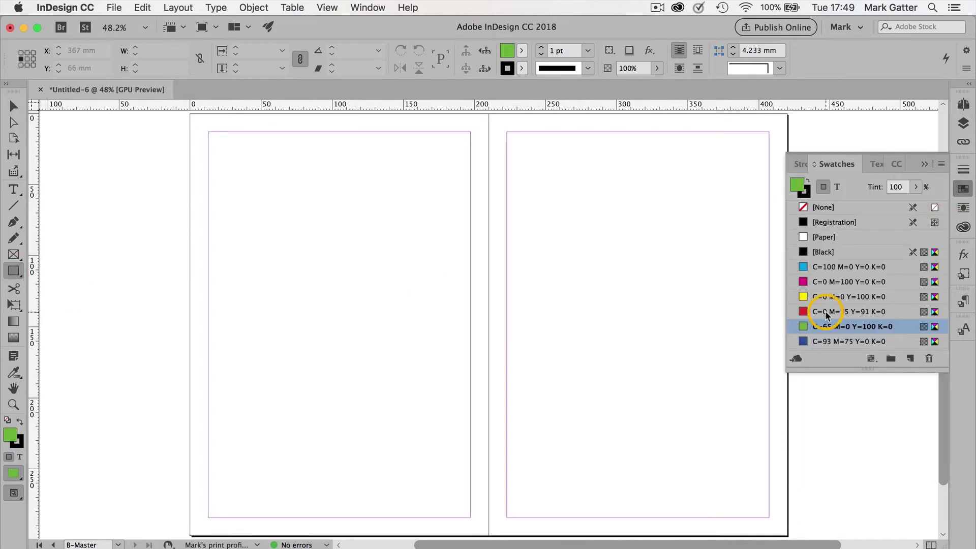
left_click(826, 311)
left_click_drag(263, 216, 429, 401)
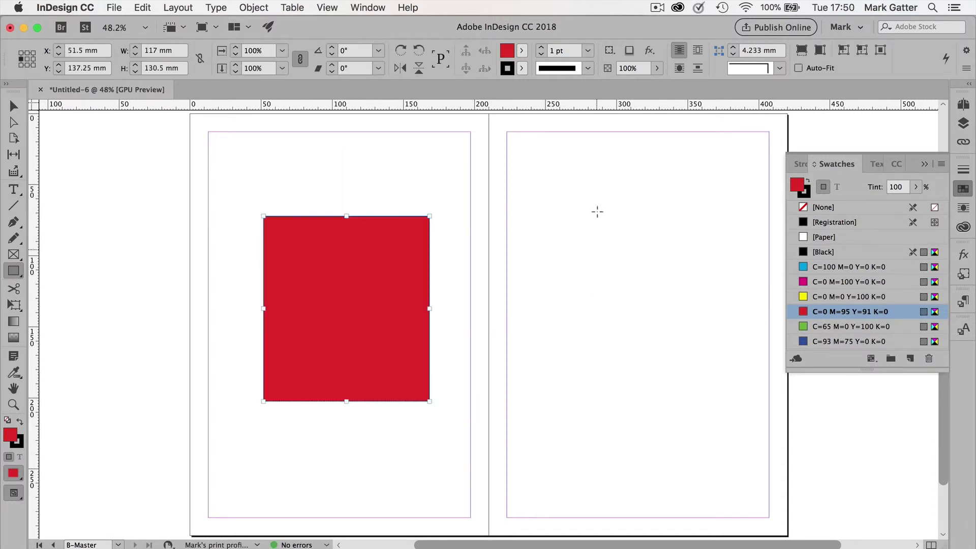
left_click_drag(617, 148, 673, 201)
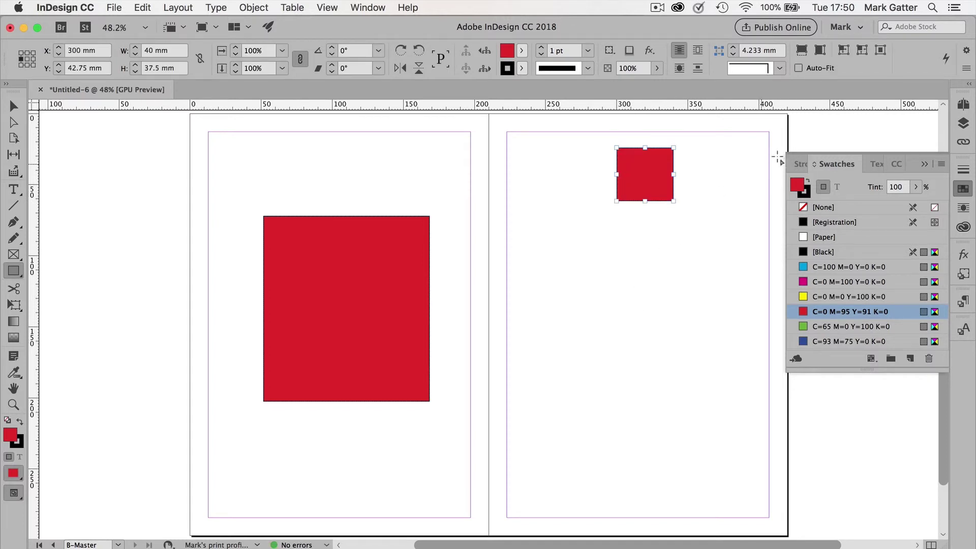
Apply B-Master to page 7 only and display the 6–7 spread
left_click(963, 105)
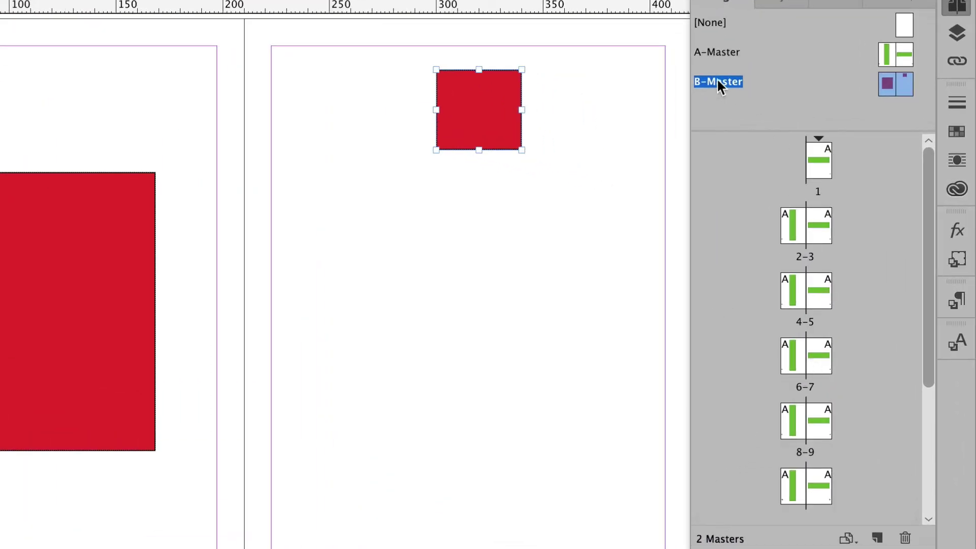
left_click_drag(711, 77, 819, 358)
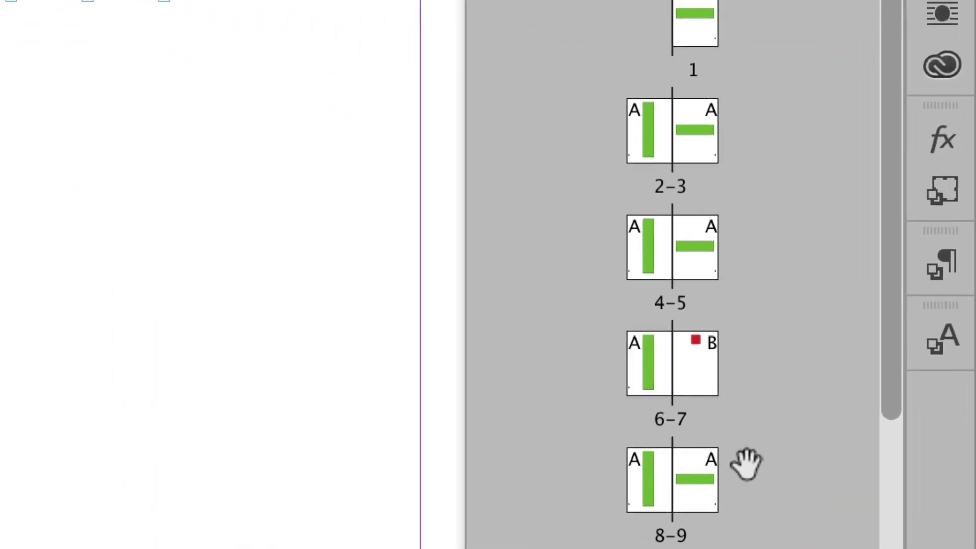
left_click(694, 371)
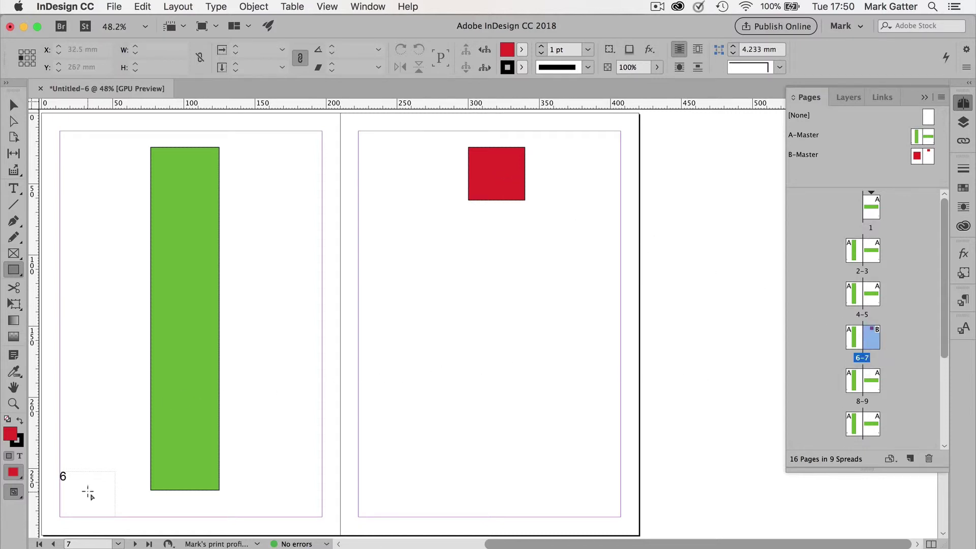
Copy both page-number frames from A-Master, paste them in place on B-Master, and return to page 7
left_click(14, 105)
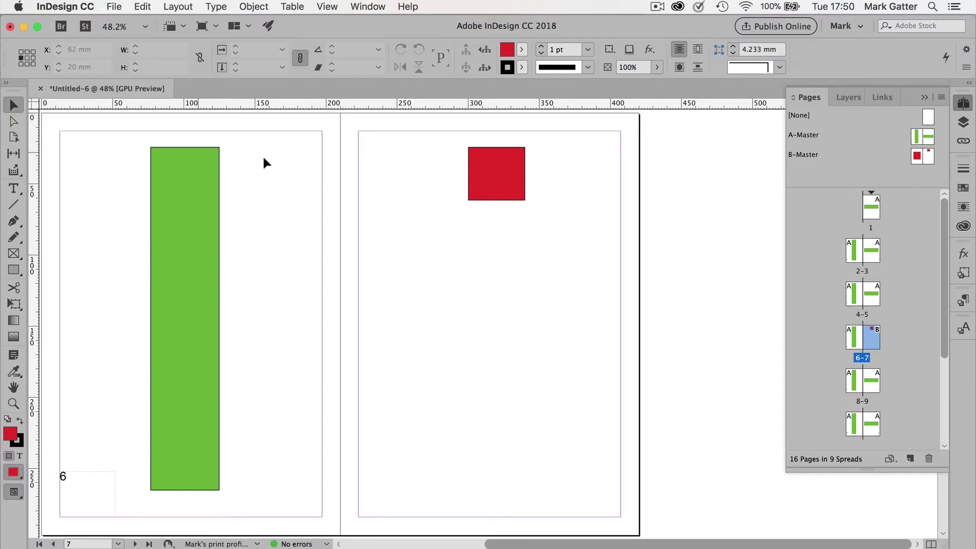
double_click(804, 136)
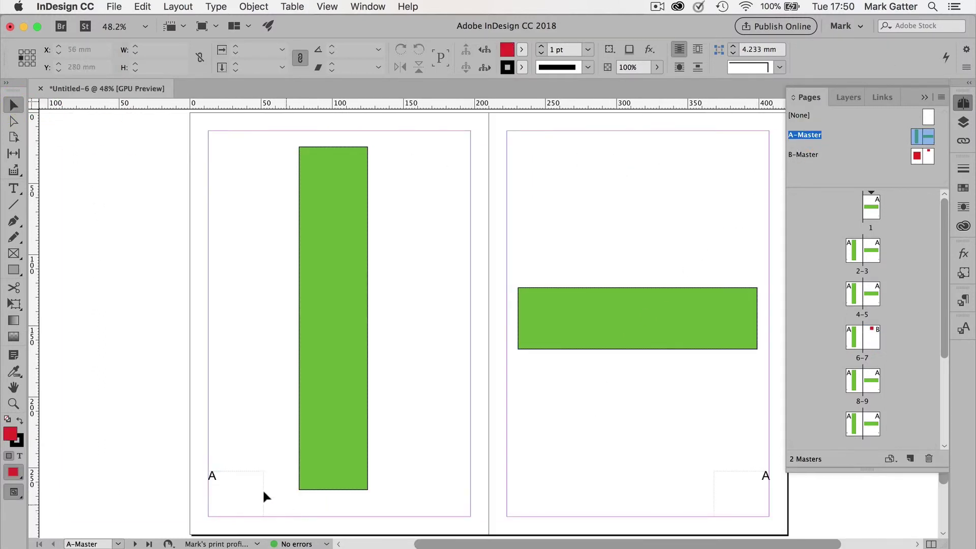
left_click(242, 494)
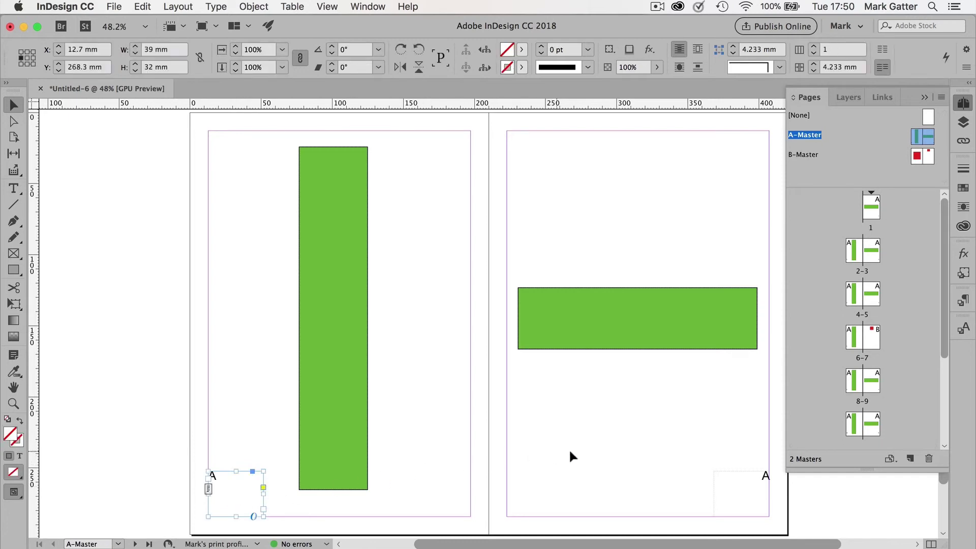
left_click(727, 498, "shift")
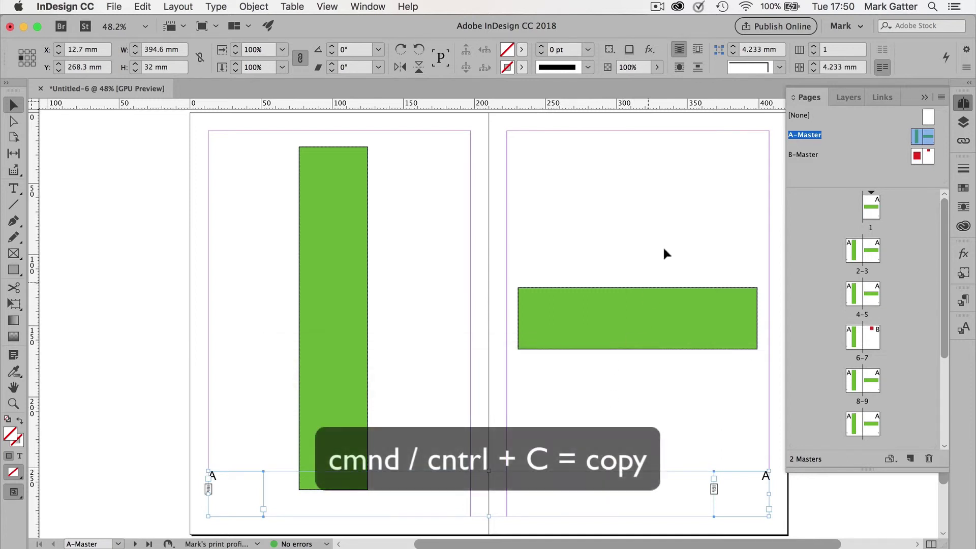
double_click(803, 154)
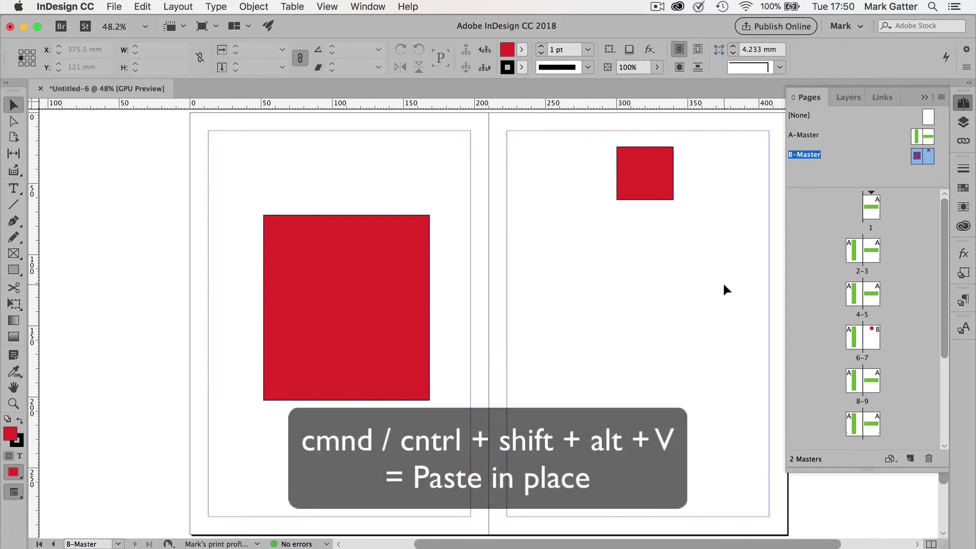
key("super+shift+alt+v")
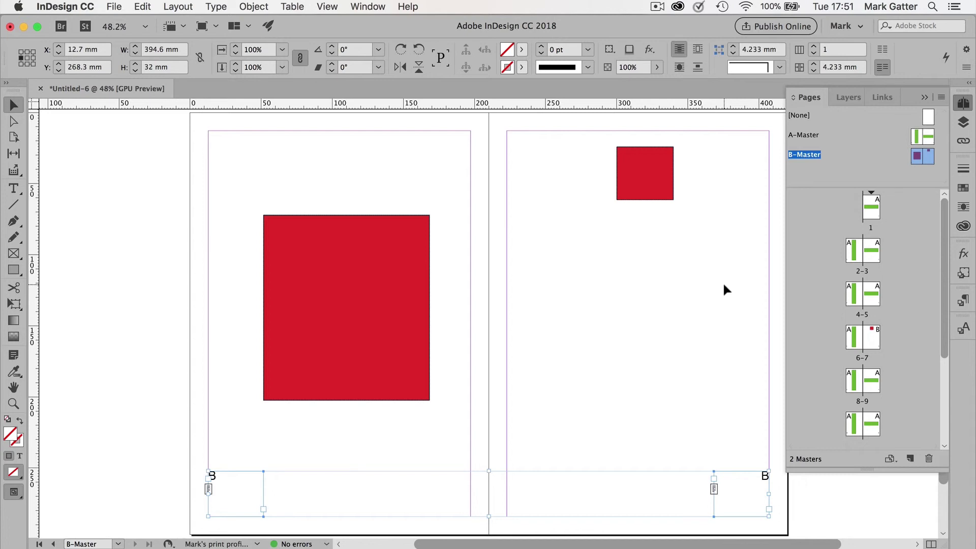
double_click(871, 341)
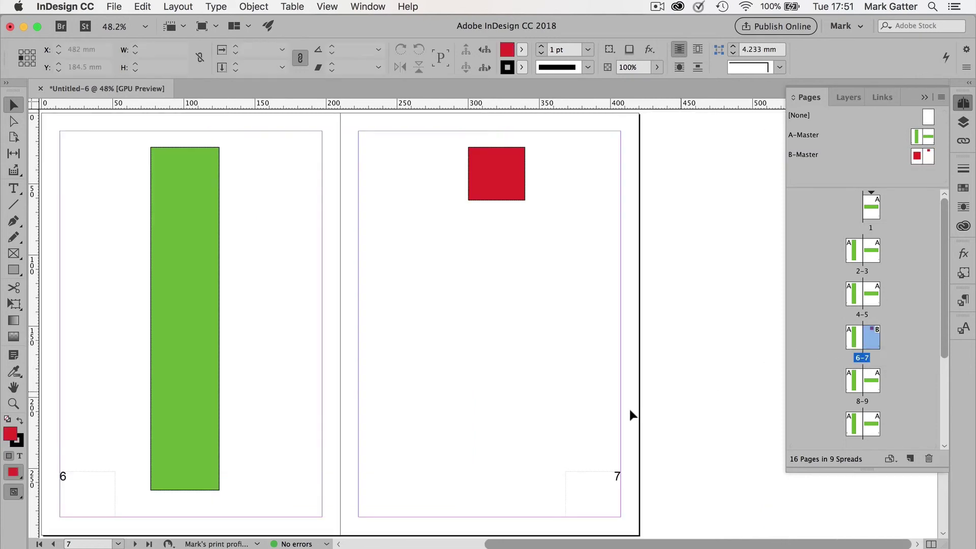